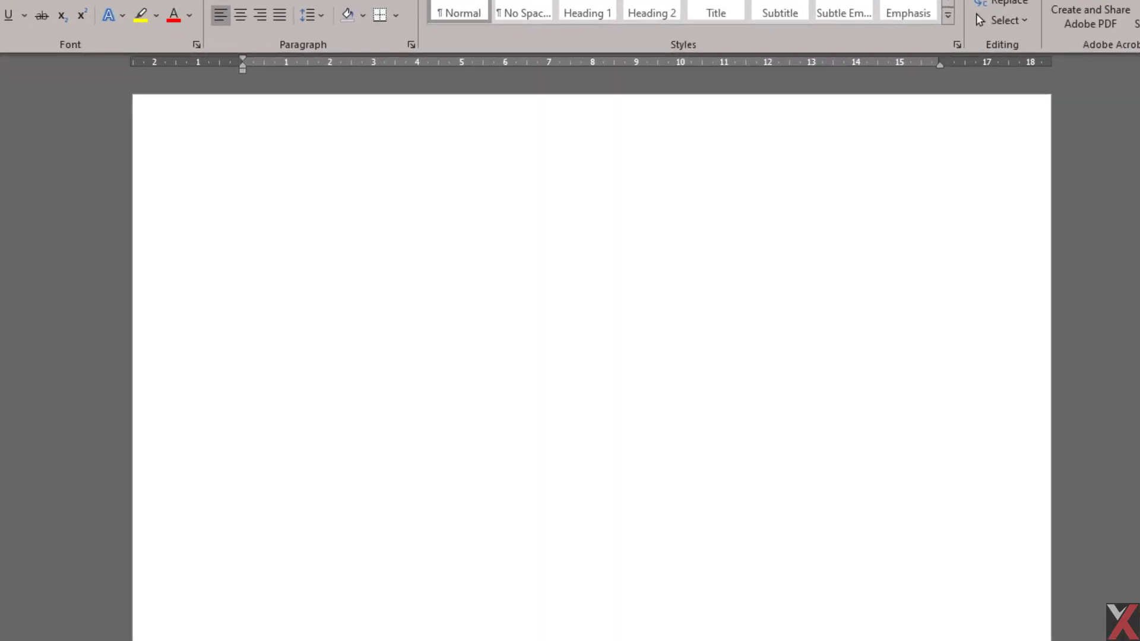
Dictate 'Dear Mr Jones,' and two paragraphs on the unfinished fencing and $3500 reimbursement.
{"action": "type", "text": "Dear Mr Jones,"}
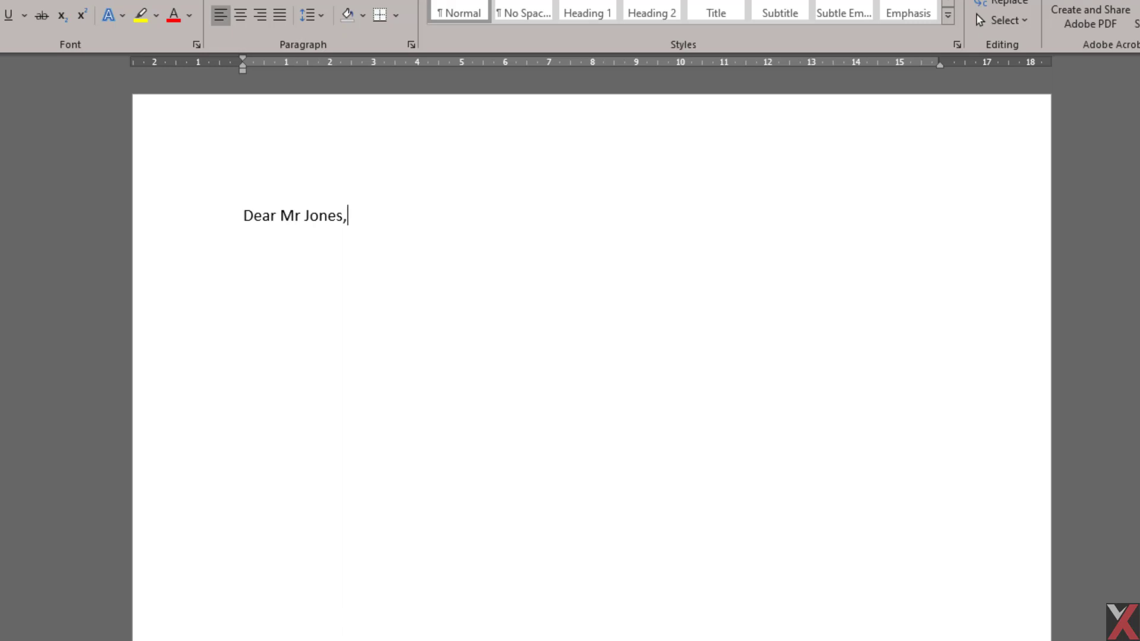
{"action": "key", "text": "ctrl+v"}
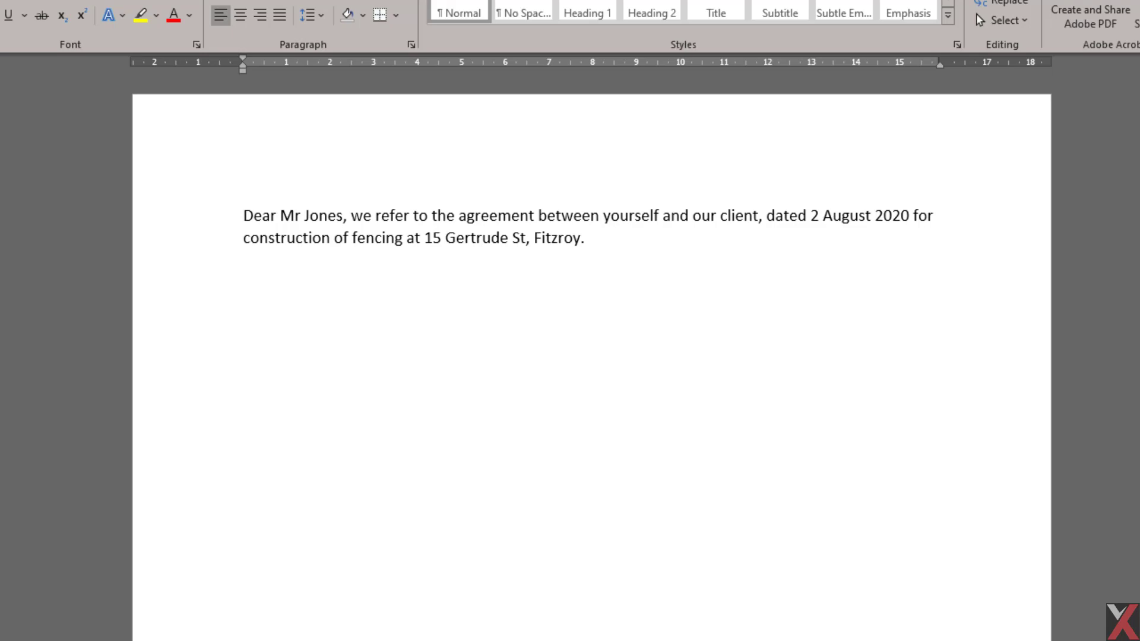
{"action": "type", "text": "Our client advises that the fencing was not completed to the specification set forth in the aforementioned agreement and is therefore seeking compensation for the cost of subsequent work completed by another company."}
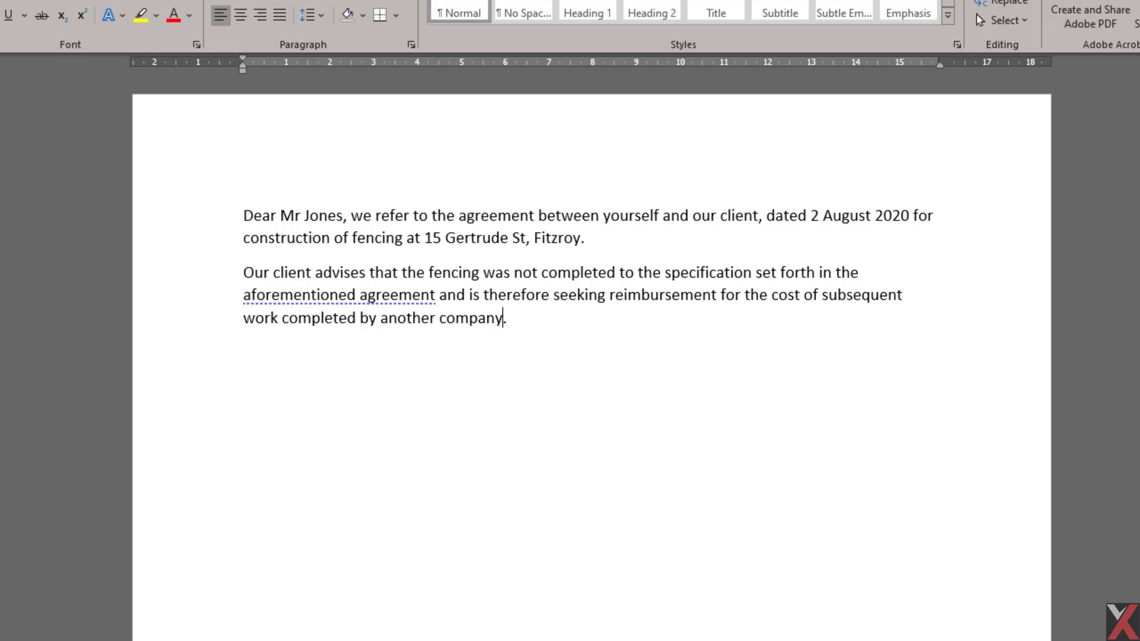
{"action": "type", "text": ", which totals $3500"}
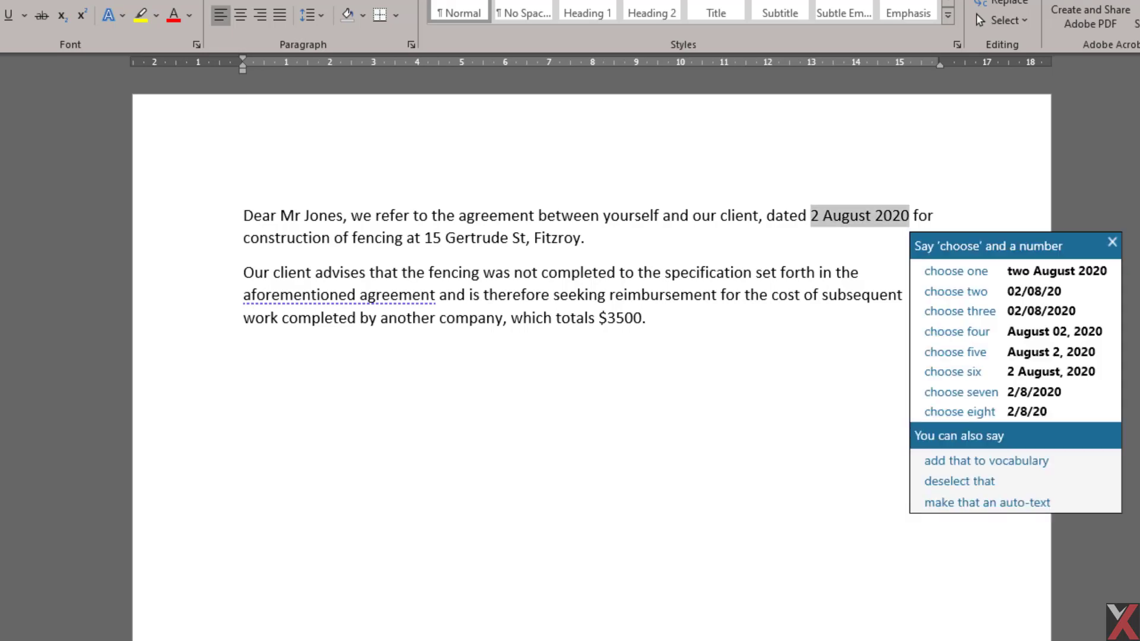
Underline '2 August 2020', bold the Gertrude St address, and replace 'another company' with 'Total Fencing'.
{"action": "key", "text": "ctrl+u"}
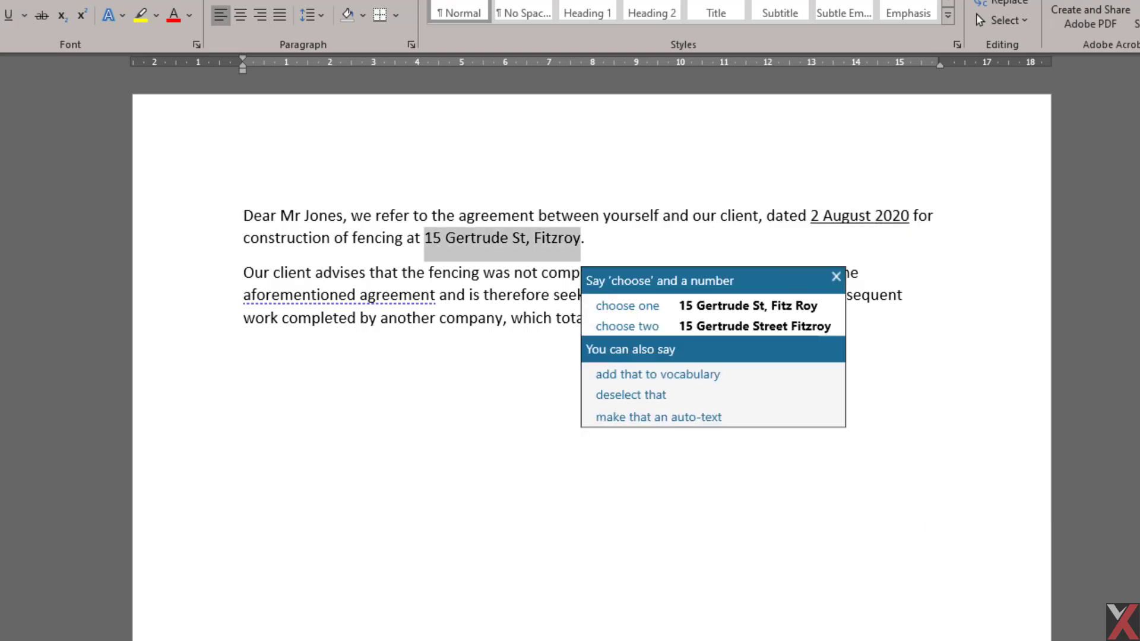
{"action": "key", "text": "ctrl+b"}
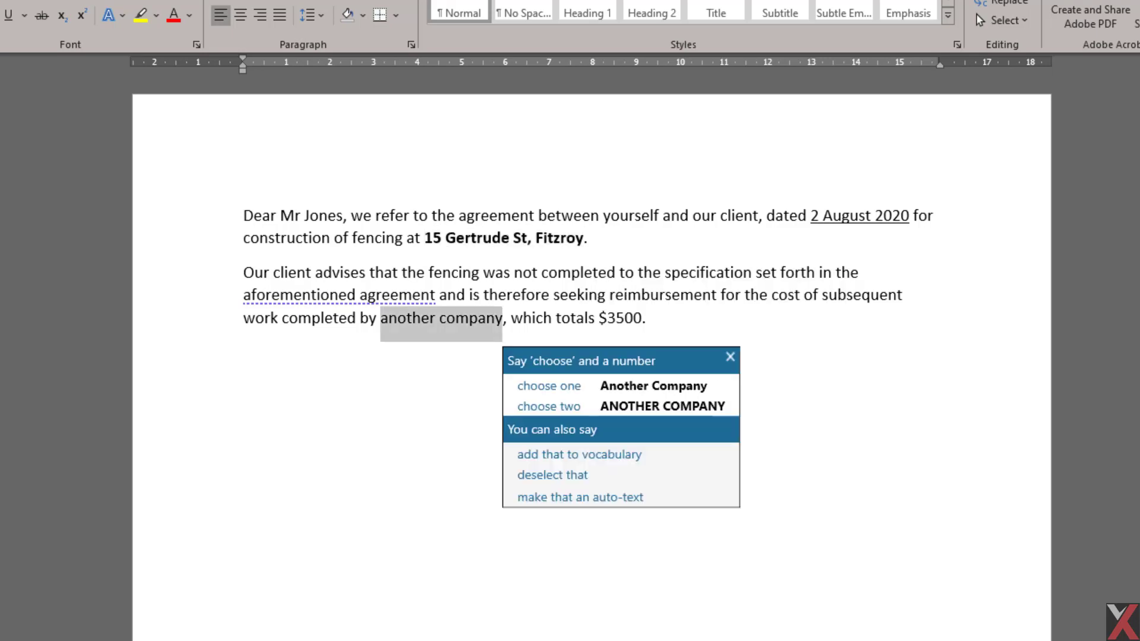
{"action": "type", "text": "Total Fencing"}
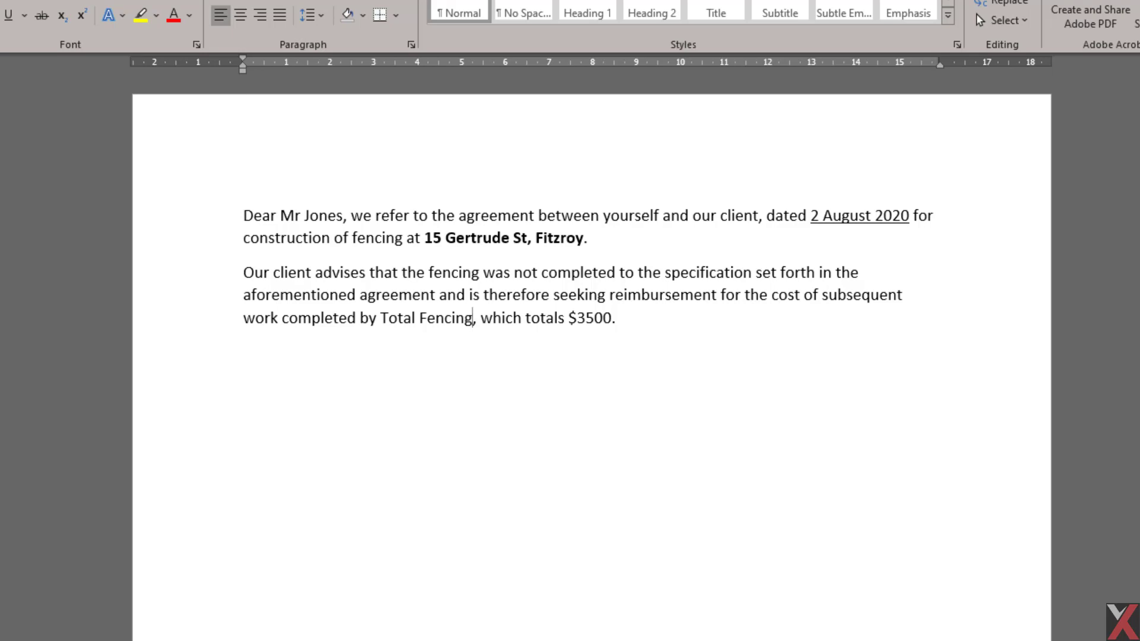
Insert the closing auto-text after the $3500 sentence and fill the matter number as ABC 123.
{"action": "key", "text": "End"}
{"action": "key", "text": "Return"}
{"action": "key", "text": "ctrl+v"}
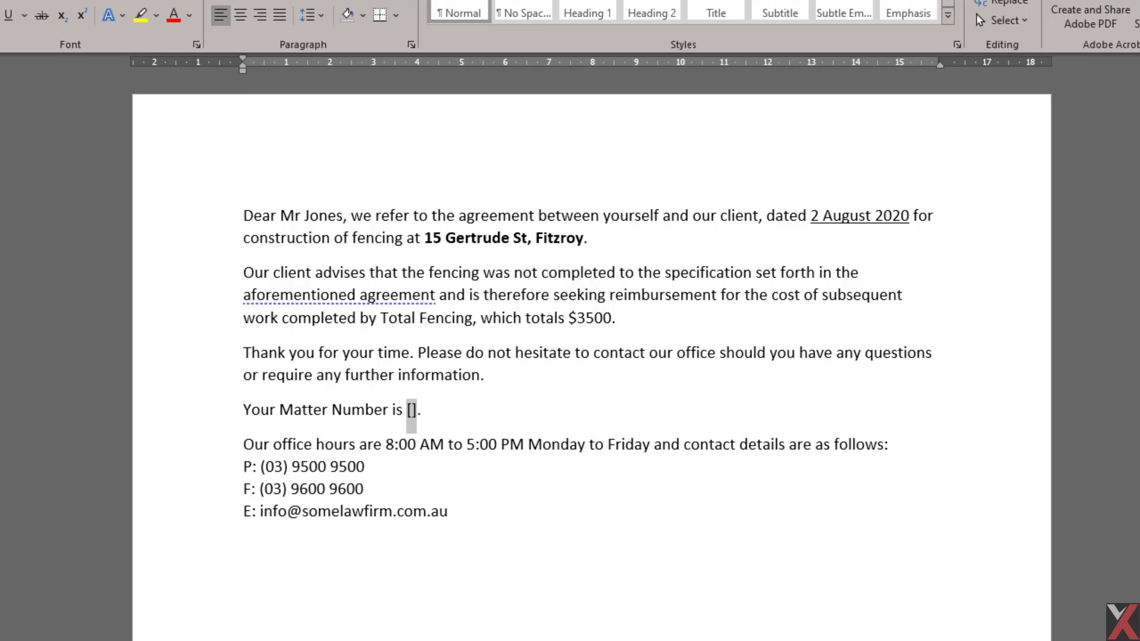
{"action": "type", "text": "ABC 123"}
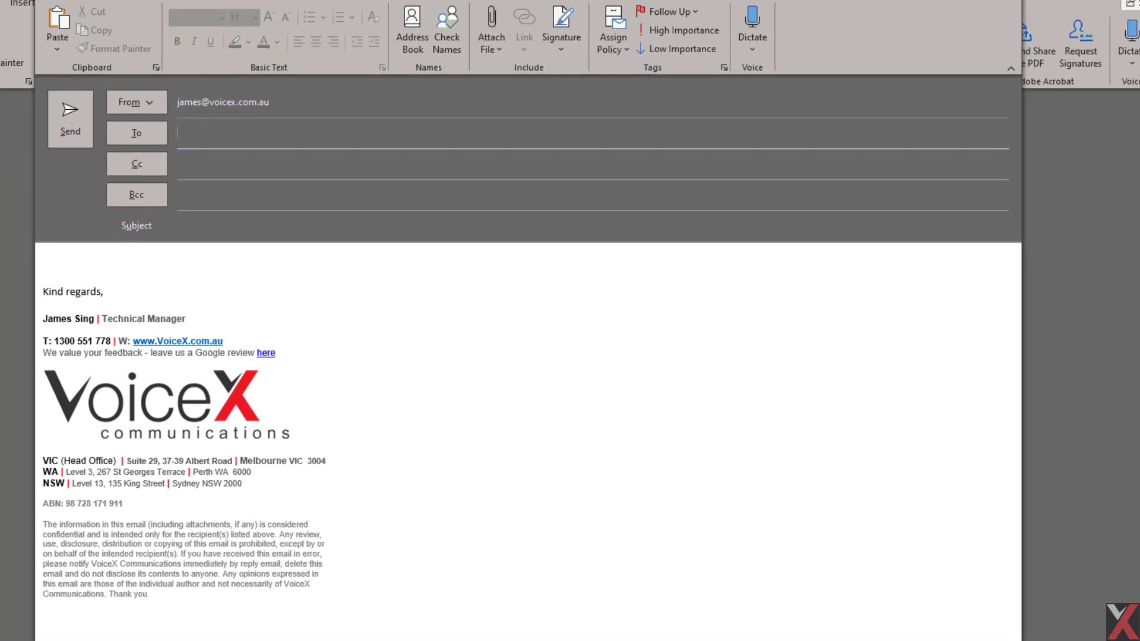
Send Johnny an email titled 'Demonstration email' saying it's a quick Dragon demonstration.
{"action": "type", "text": "Johnny"}
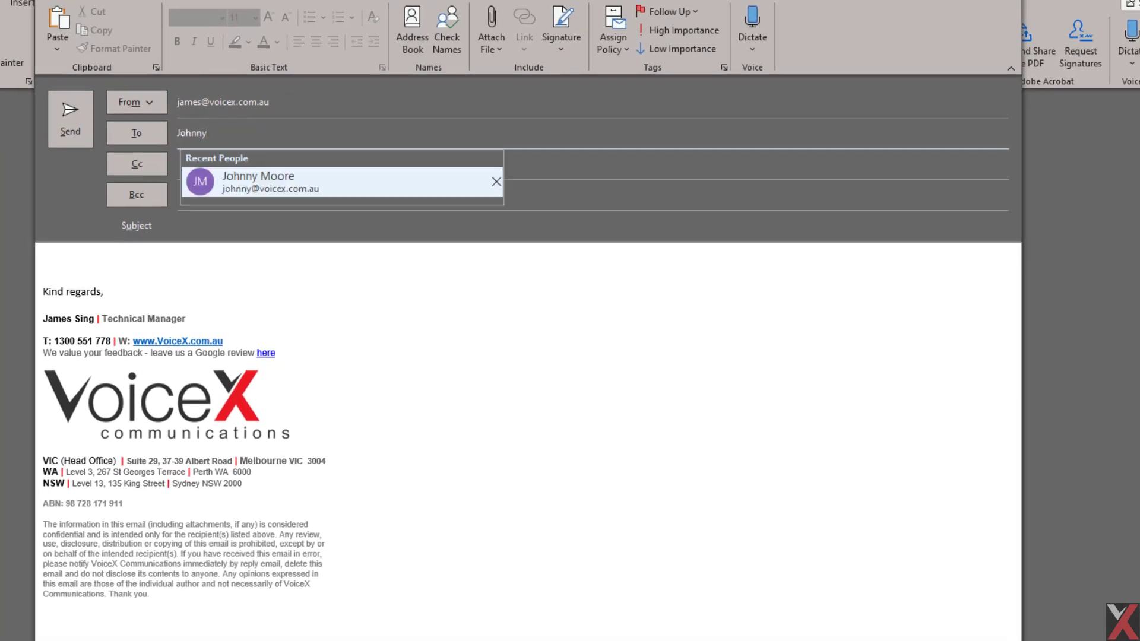
{"action": "key", "text": "Tab"}
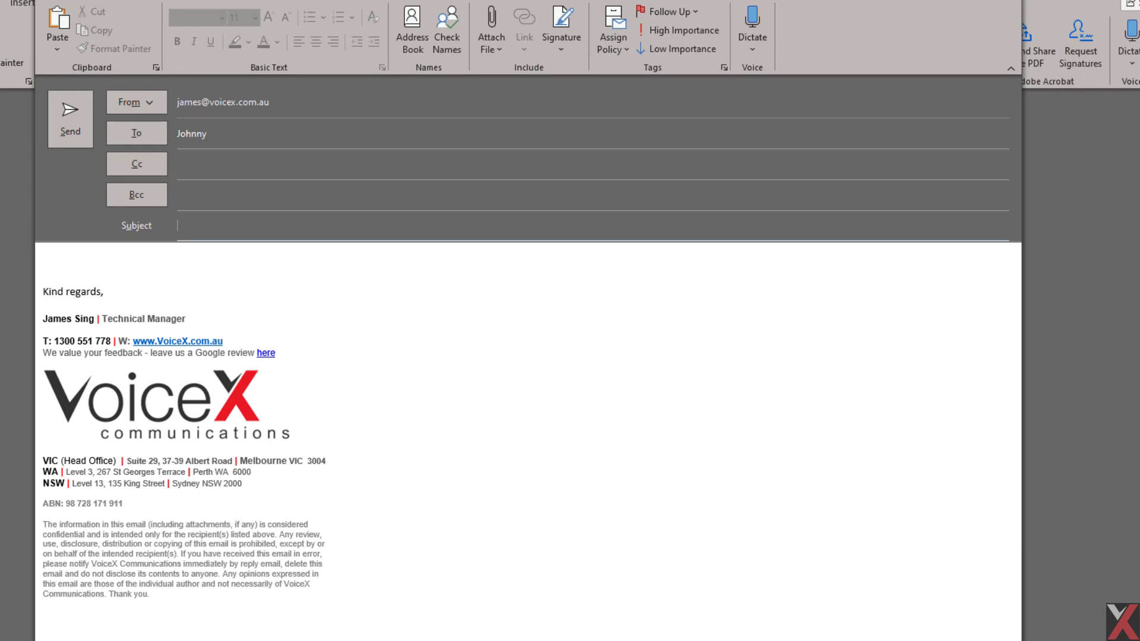
{"action": "type", "text": "Demonstration email"}
{"action": "key", "text": "Tab"}
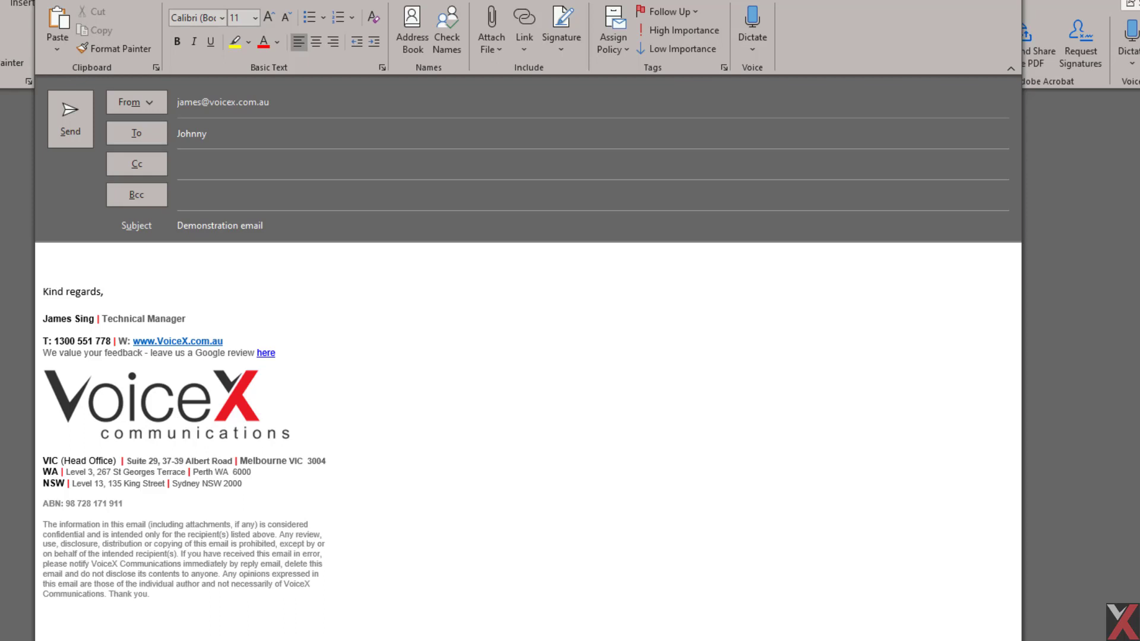
{"action": "type", "text": "Dear Johnny,"}
{"action": "type", "text": " this is just a quick email to demonstrate Dragon."}
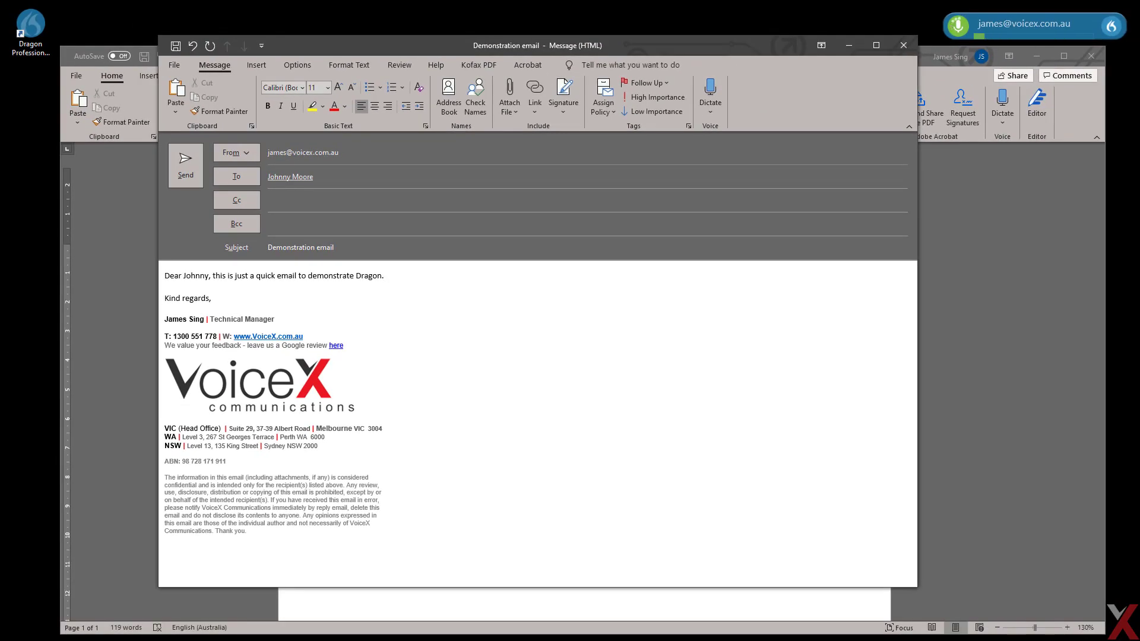
{"action": "key", "text": "alt+s"}
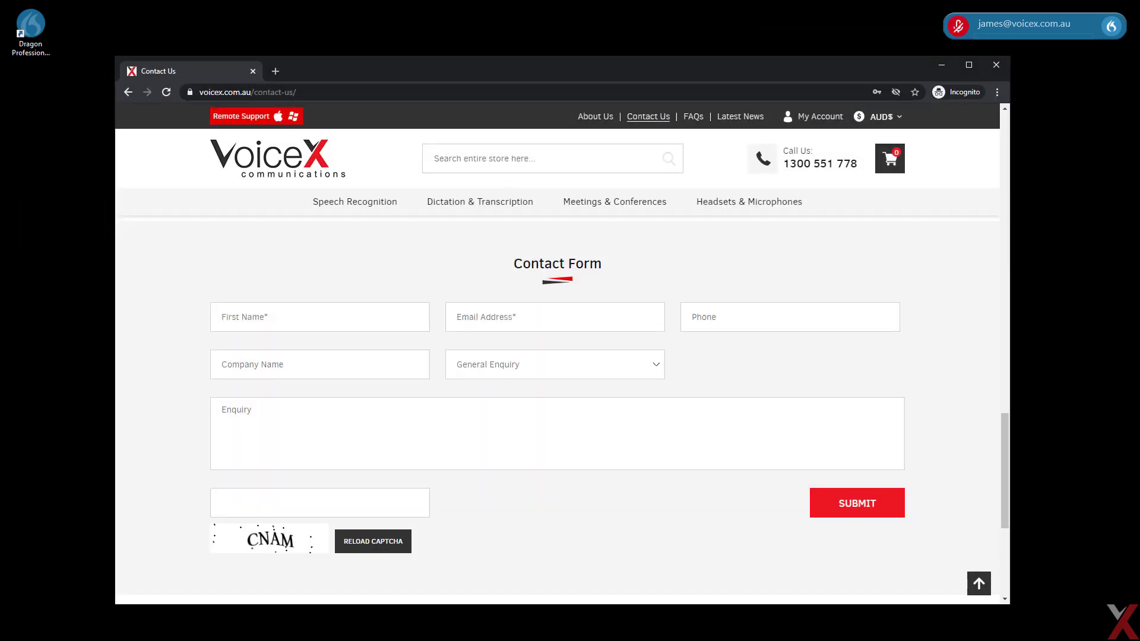
Turn dictation on and speak the Dictation Box explanation for the Enquiry field.
{"action": "key", "text": "KP_Add"}
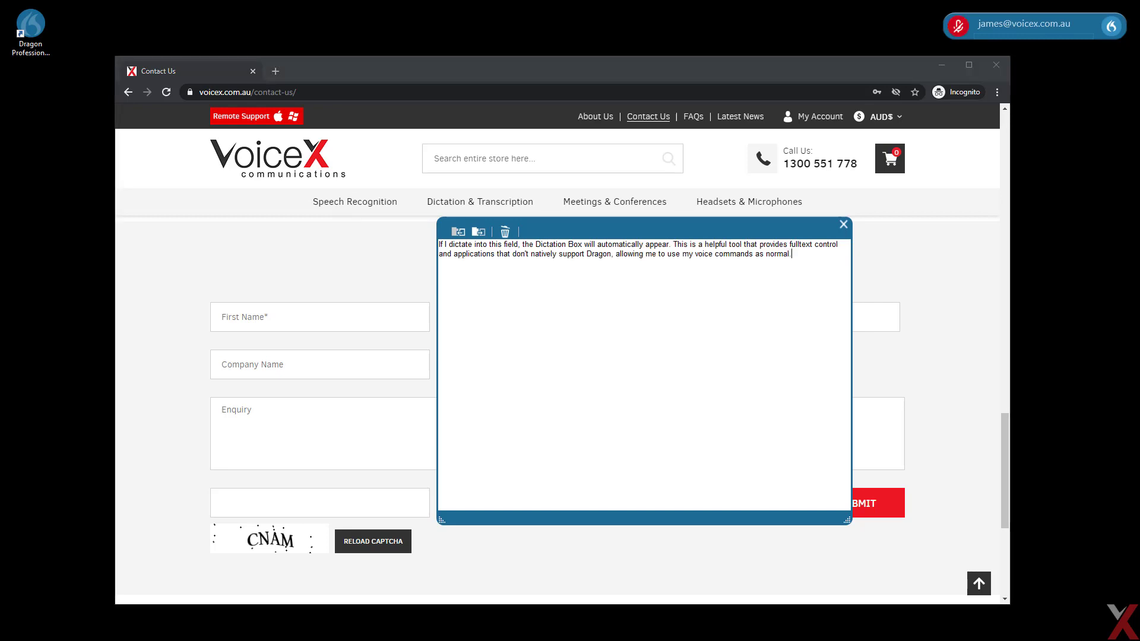
Change 'helpful tool' to 'wonderful feature' in the Dictation Box and transfer the text.
{"action": "key", "text": "KP_Add"}
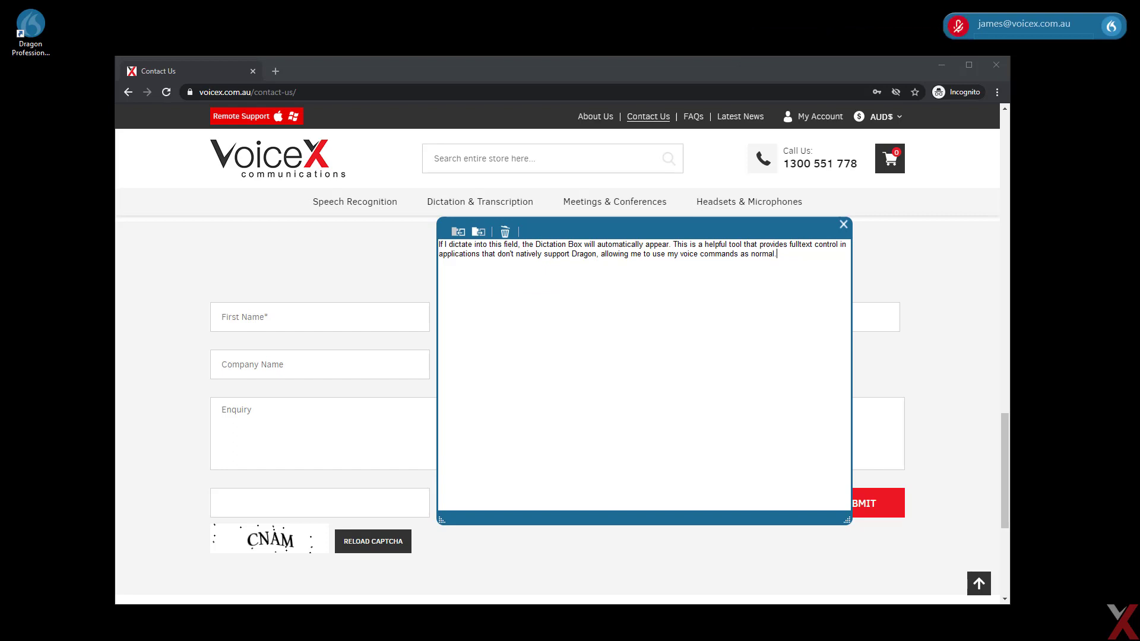
{"action": "key", "text": "KP_Add"}
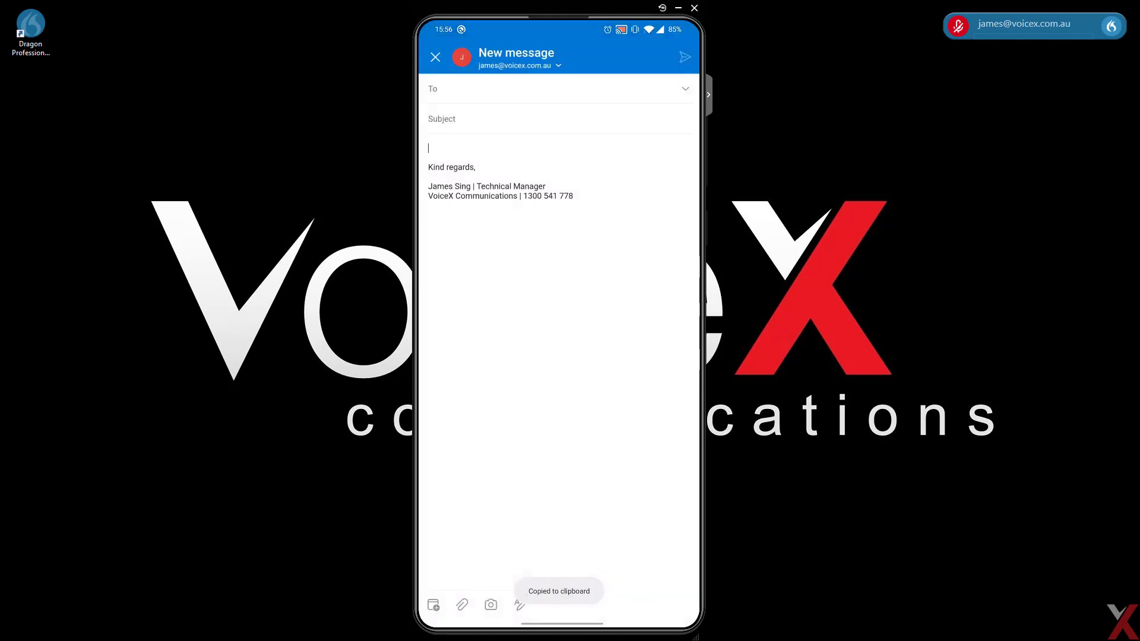
Paste the dictated fencing letter into the new email's body above the signature.
{"action": "key", "text": "ctrl+v"}
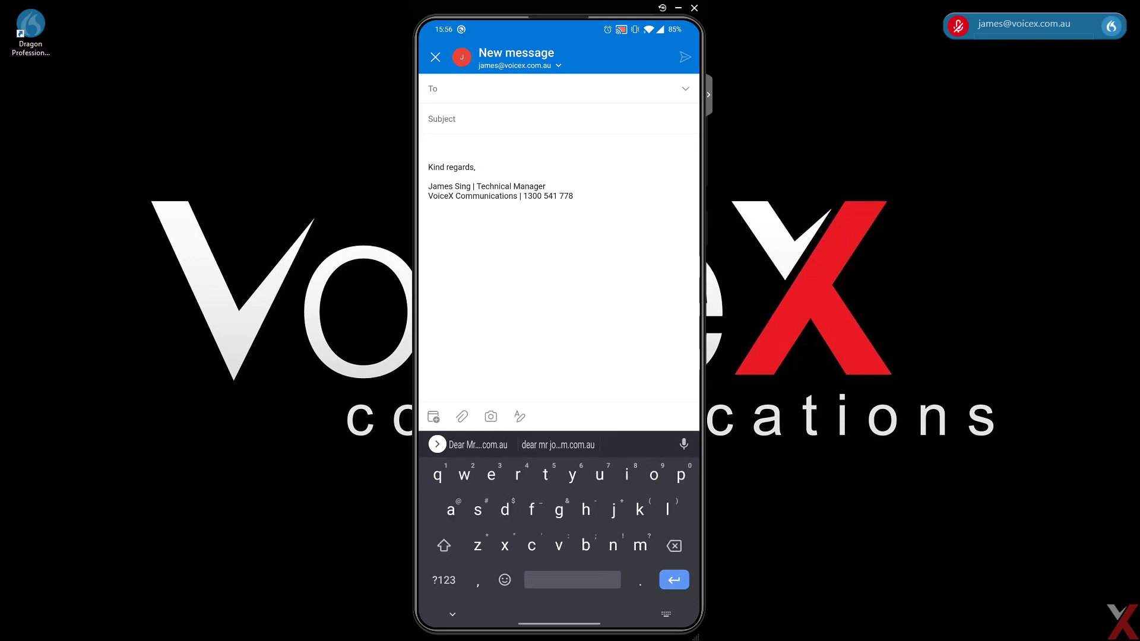